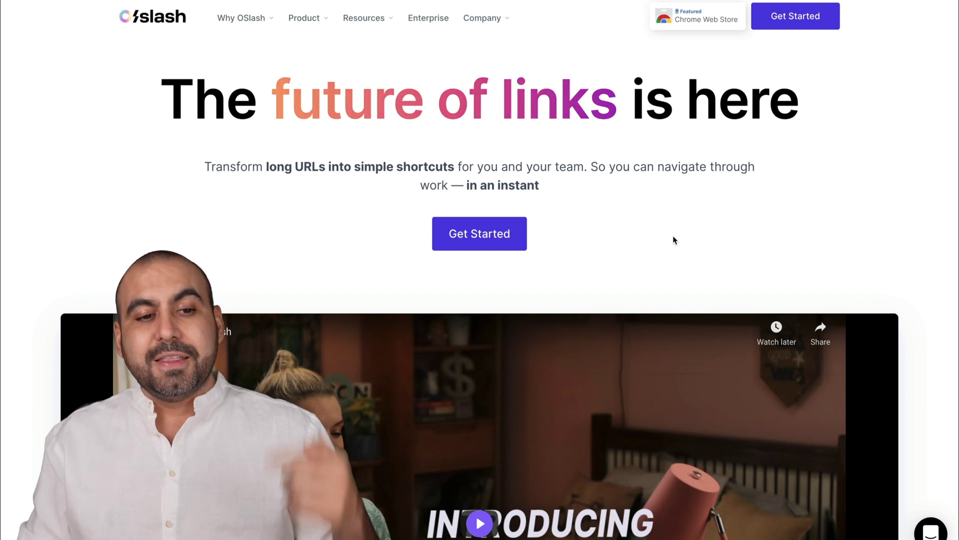
# Scroll down the OSlash homepage on the way to the All Shortcuts dashboard
pyautogui.scroll(-3, 673, 236)
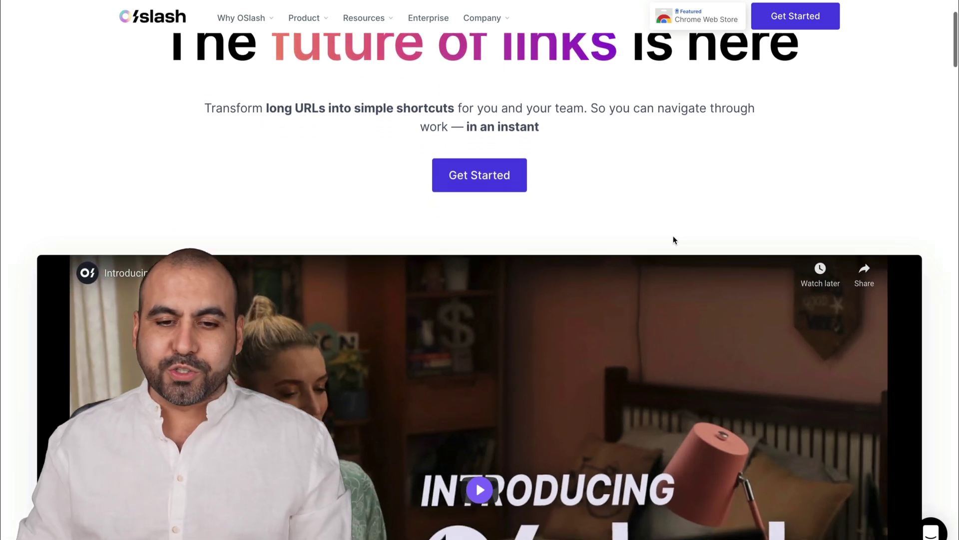
pyautogui.scroll(-3, 674, 240)
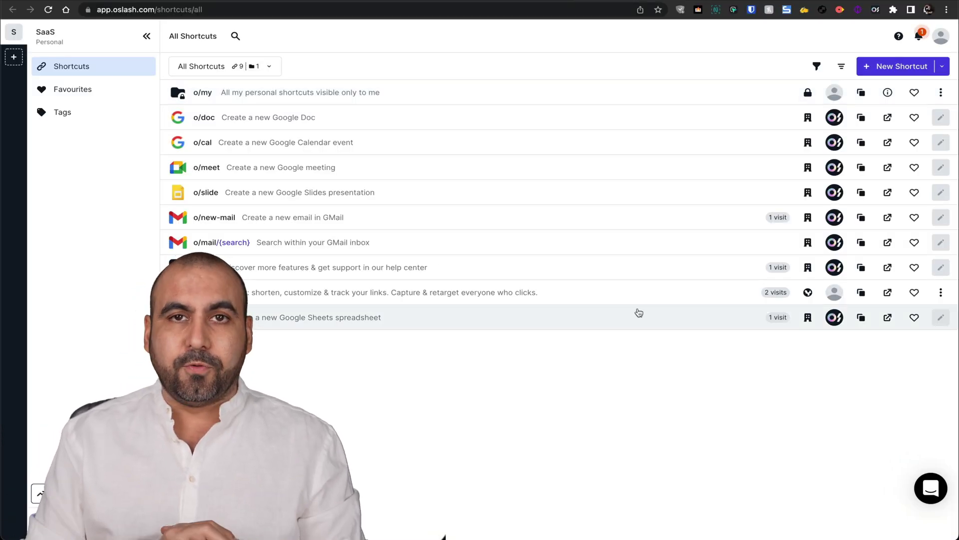
pyautogui.click(875, 11)
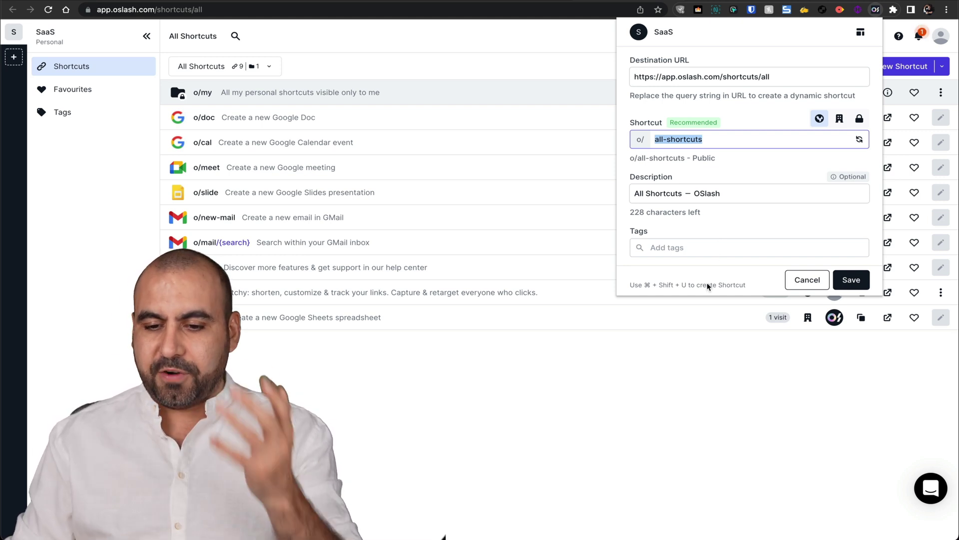
pyautogui.click(688, 372)
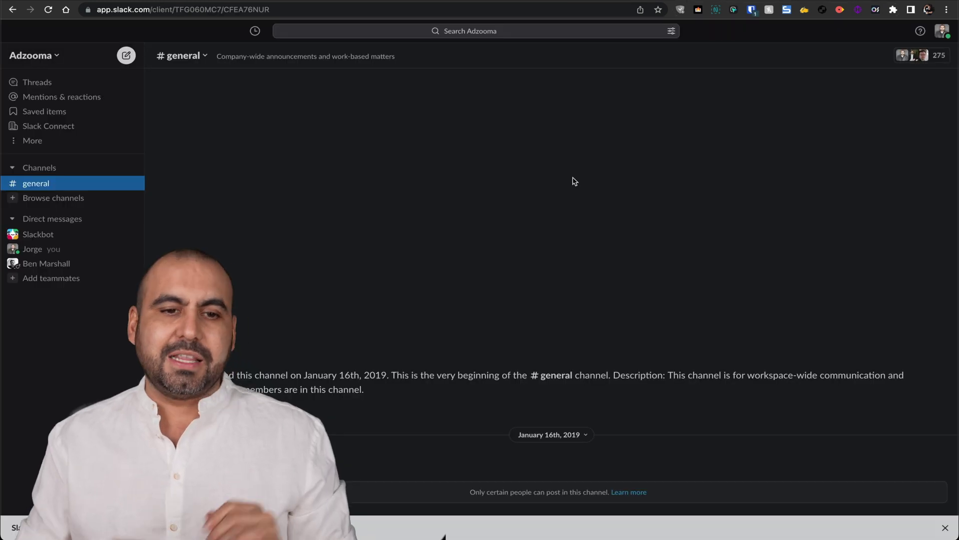
pyautogui.click(349, 10)
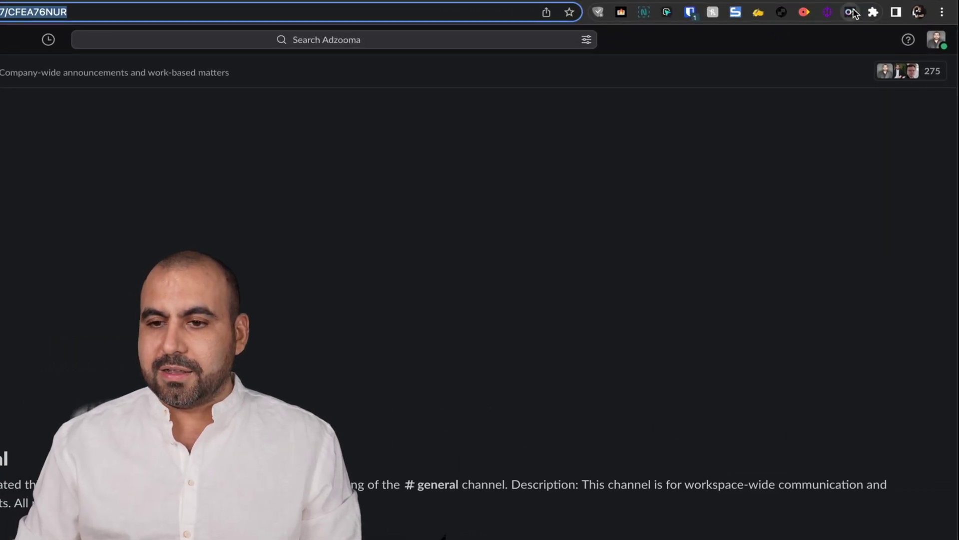
pyautogui.click(854, 13)
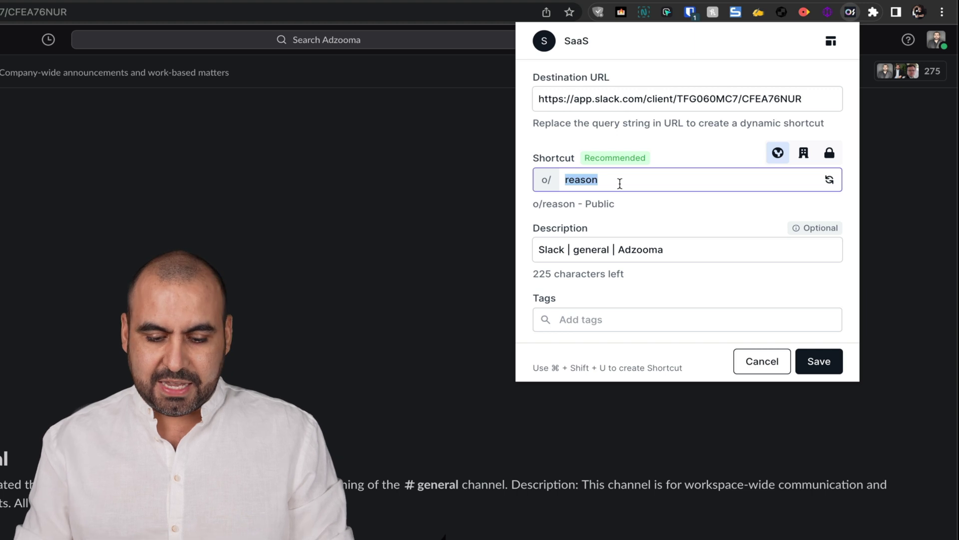
# Save the Adzooma #general Slack channel as public shortcut o/sa, replacing the name 'slackadzooma'
pyautogui.write('slack')
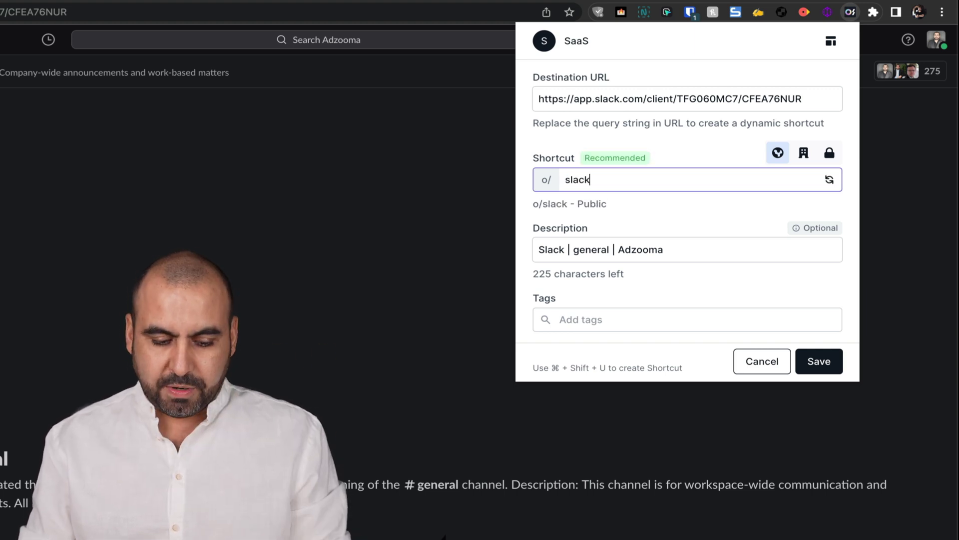
pyautogui.write('adzooma')
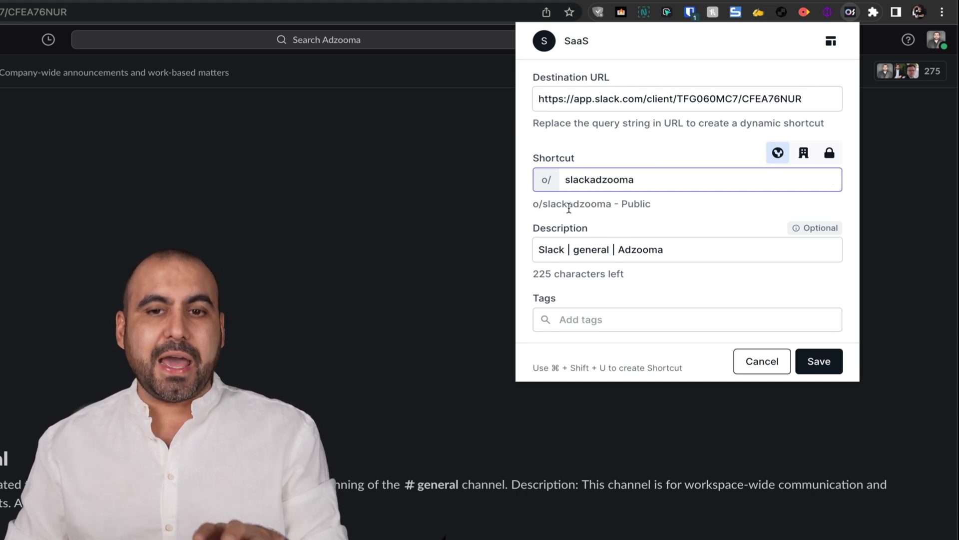
pyautogui.doubleClick(584, 180)
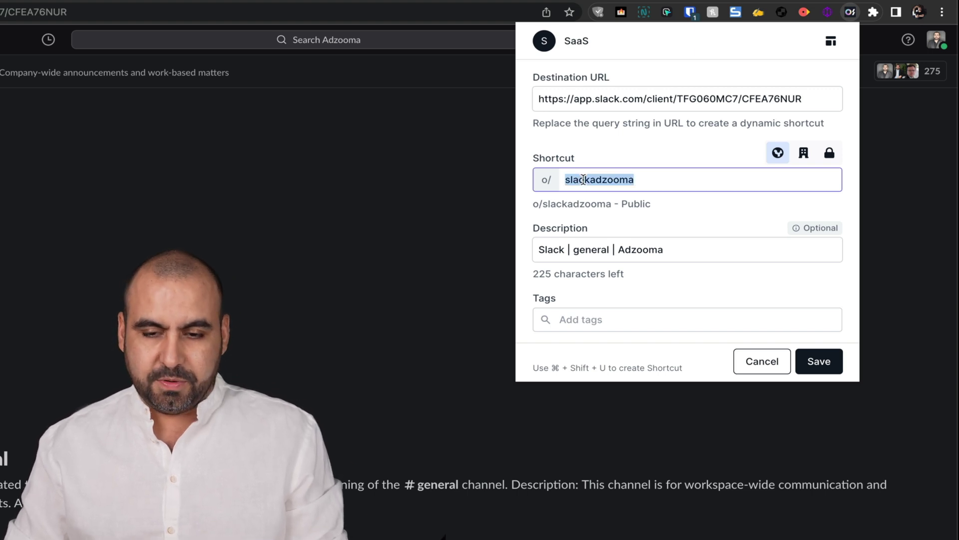
pyautogui.write('sa')
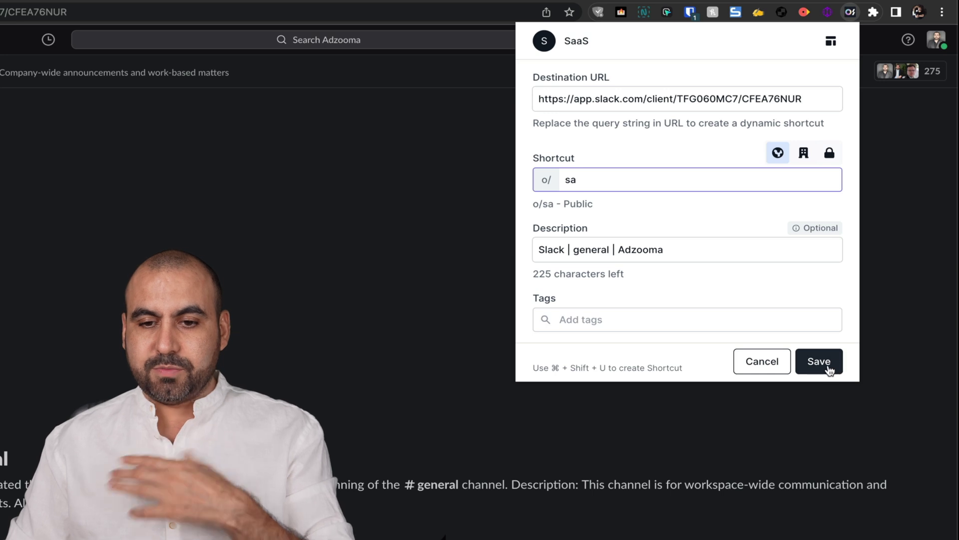
pyautogui.click(839, 344)
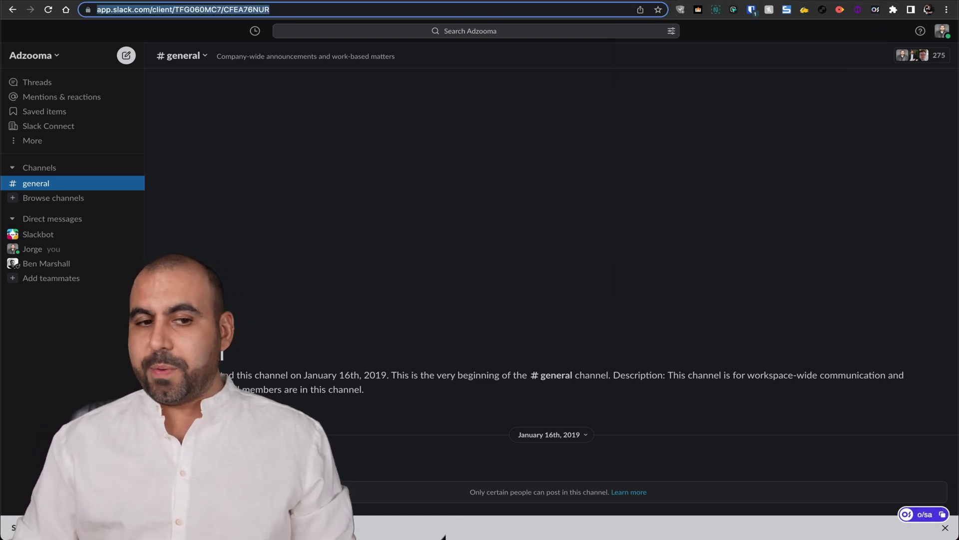
# In a new tab, go to o/sw from the address bar, which lands on the FOR VIDEO spreadsheet
pyautogui.press('super+t')
pyautogui.write('o/')
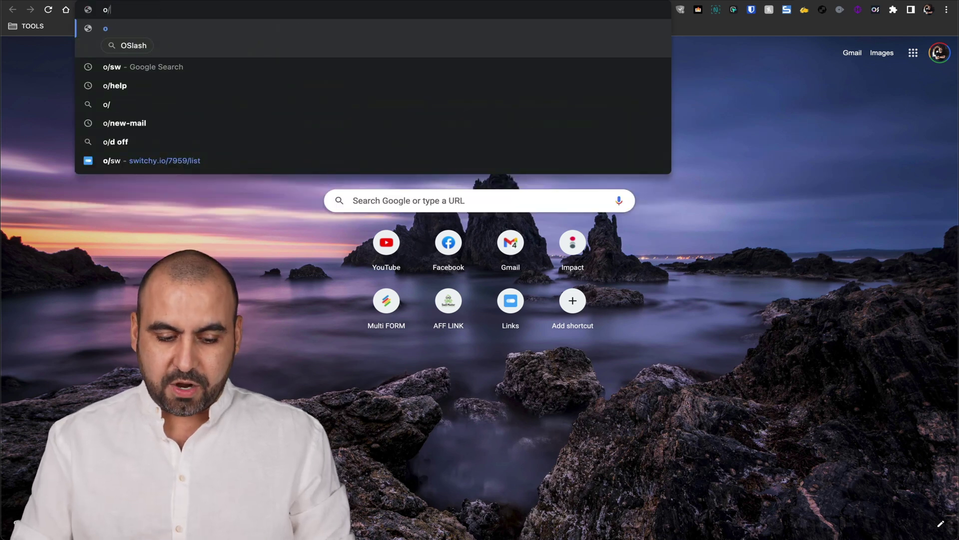
pyautogui.write('sw')
pyautogui.press('Return')
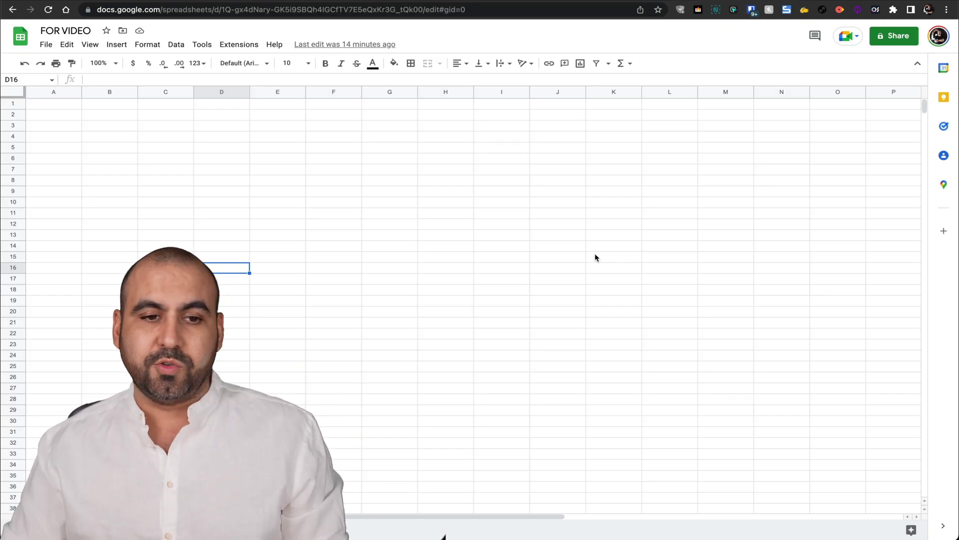
# Save the FOR VIDEO spreadsheet's address as the public shortcut o/sheetvideo
pyautogui.click(315, 10)
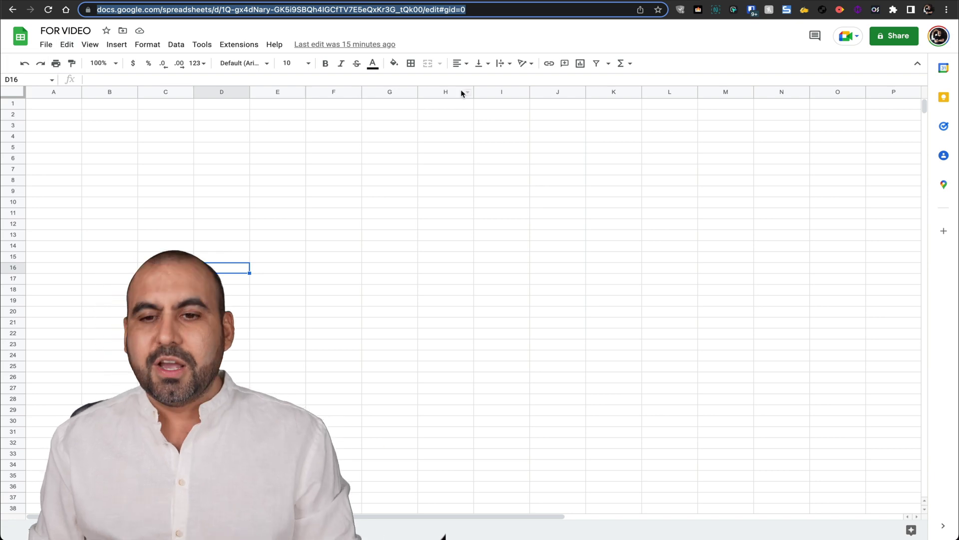
pyautogui.click(876, 9)
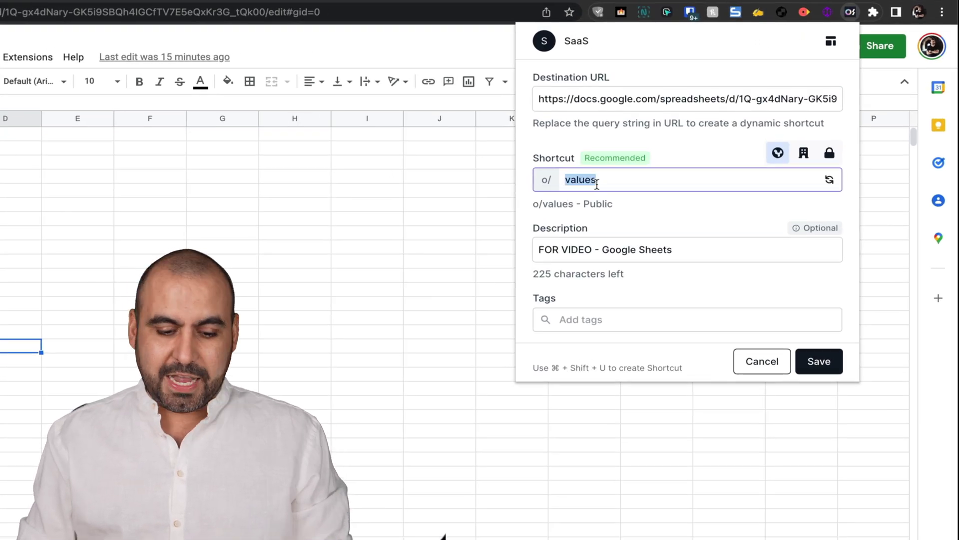
pyautogui.write('sheet')
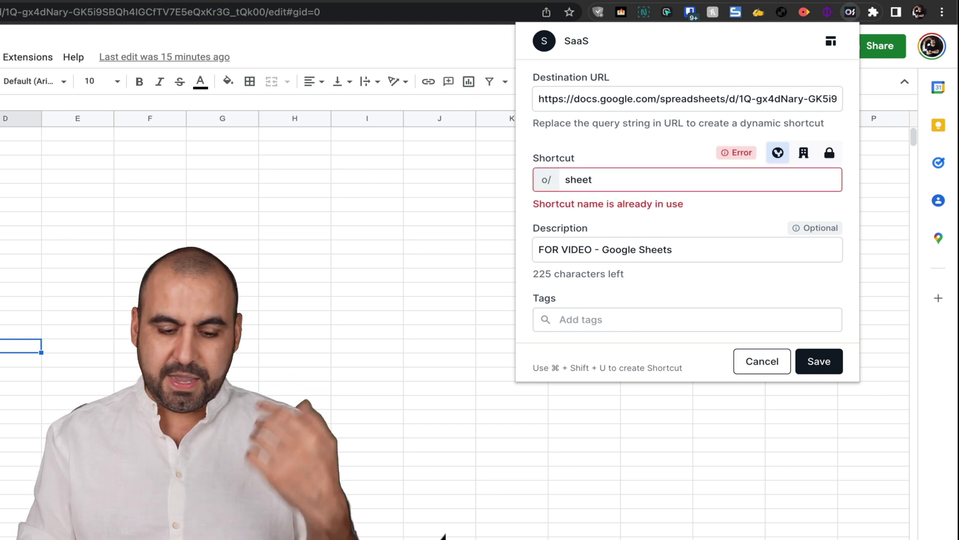
pyautogui.write('video')
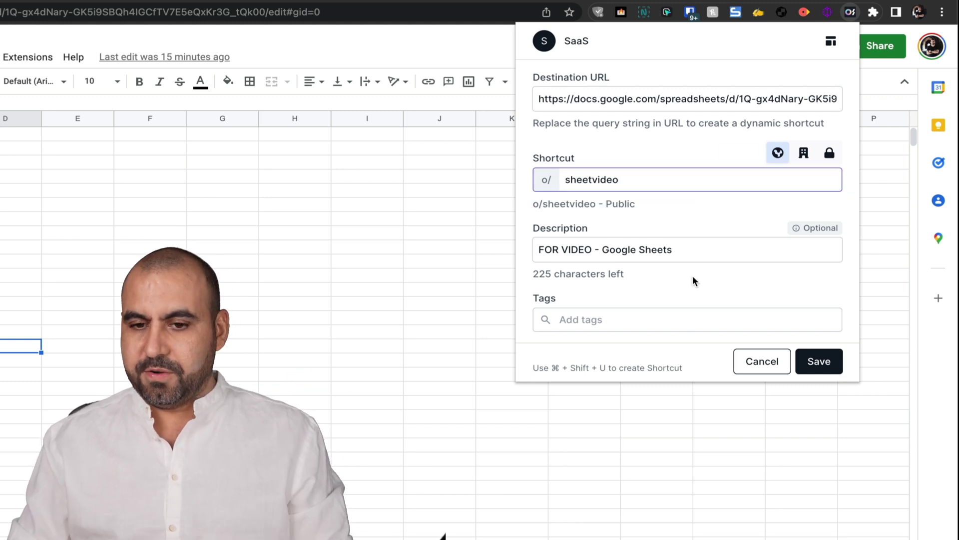
pyautogui.click(815, 359)
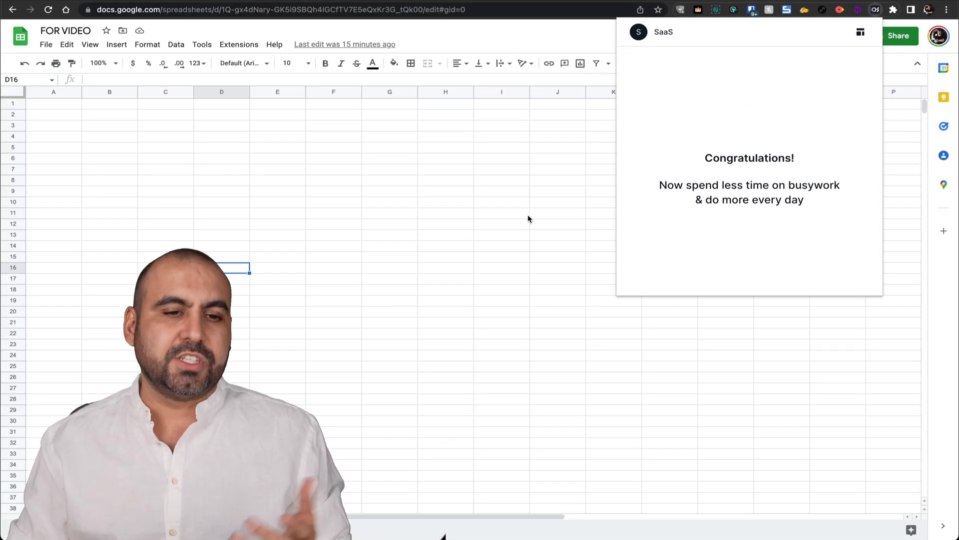
# Open the FOR VIDEO spreadsheet via o/sheetvideo, then bring up the OSlash search launcher with Cmd+K
pyautogui.write('o/sa')
pyautogui.press('Return')
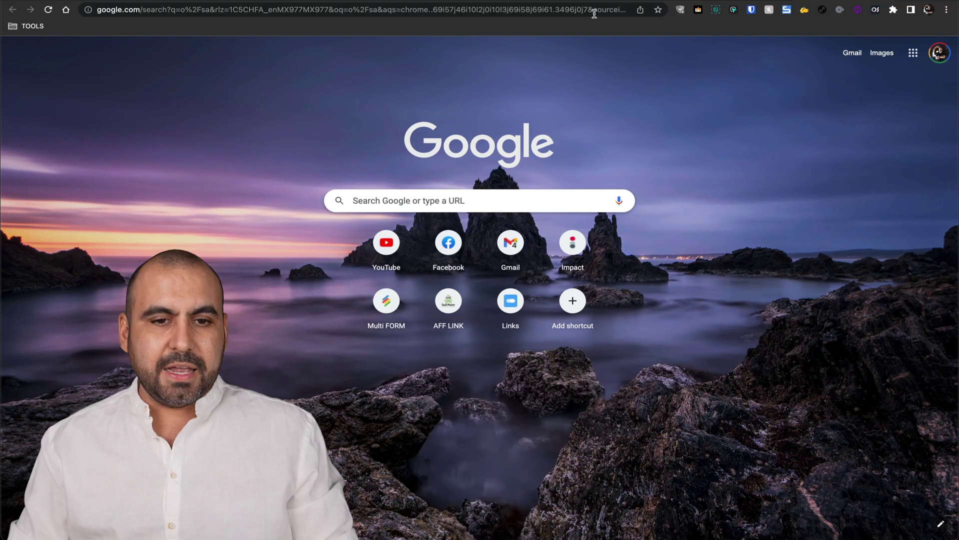
pyautogui.click(555, 12)
pyautogui.write('o/')
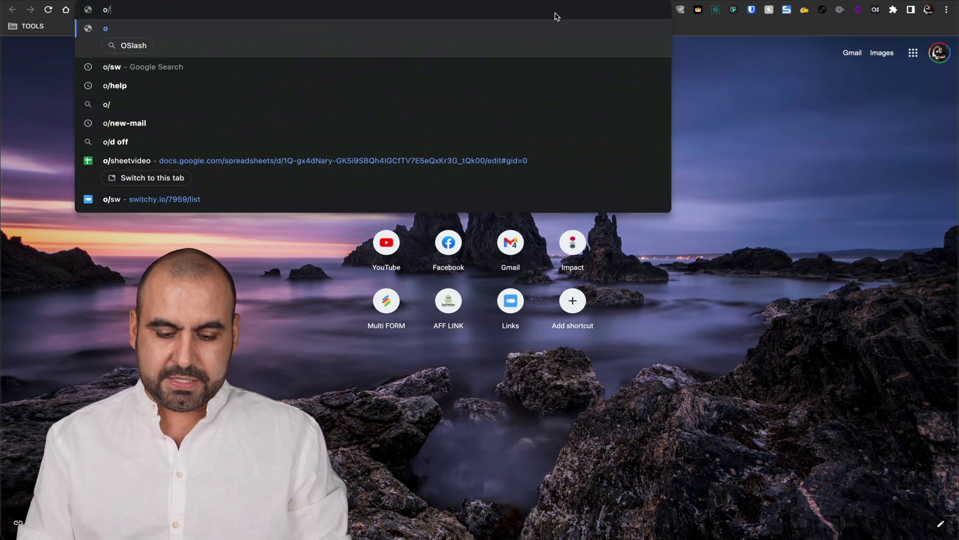
pyautogui.write('sheet')
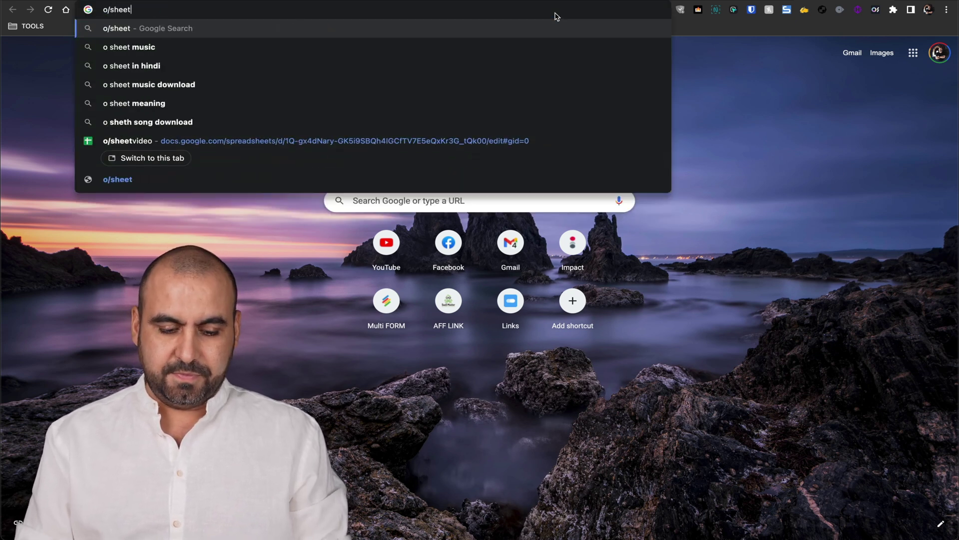
pyautogui.write('video')
pyautogui.press('Return')
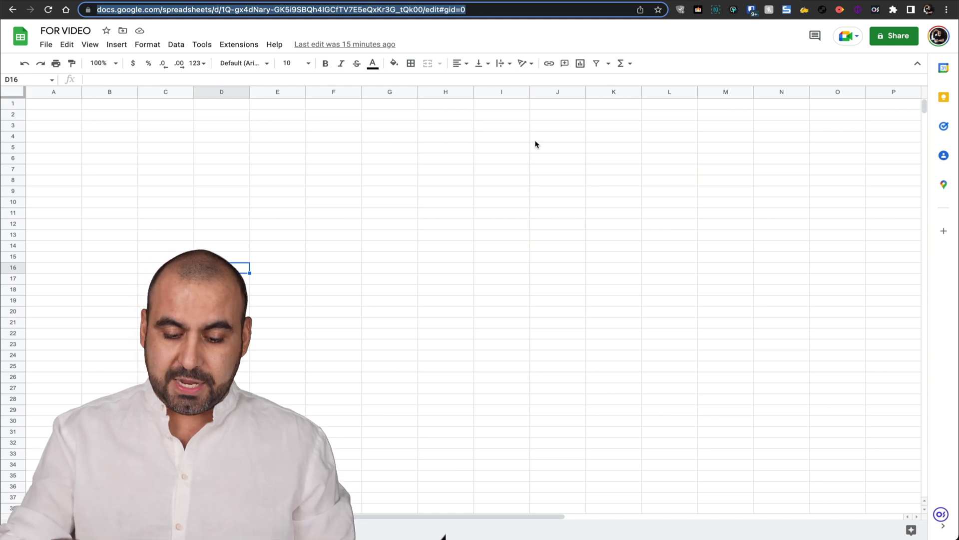
pyautogui.press('super+k')
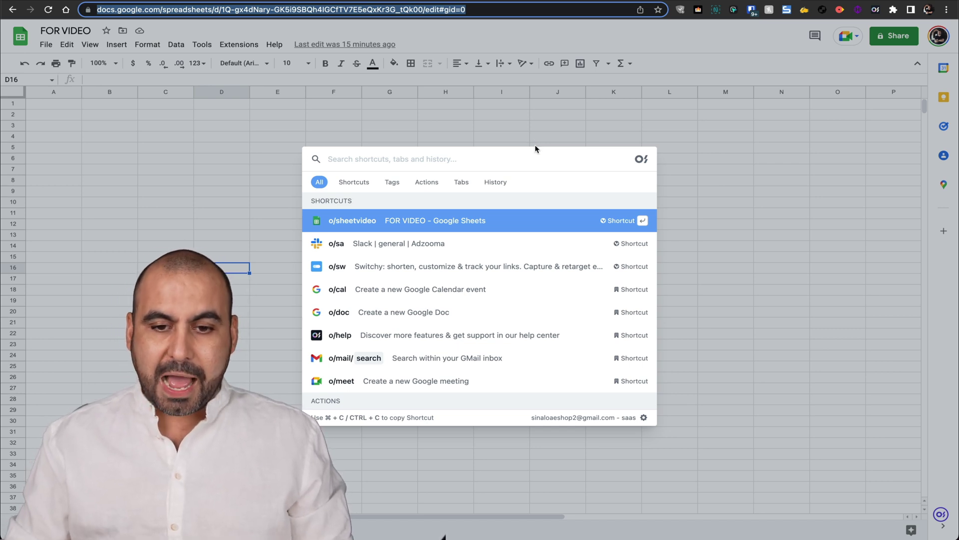
# Search OSlash for 'sheet', switch between Shortcuts and History results, then close the launcher
pyautogui.click(535, 160)
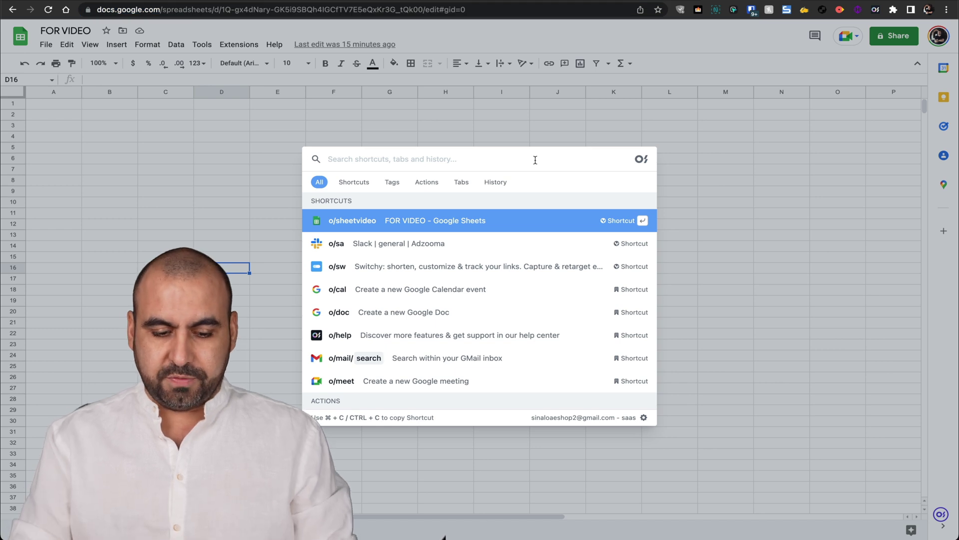
pyautogui.write('shee')
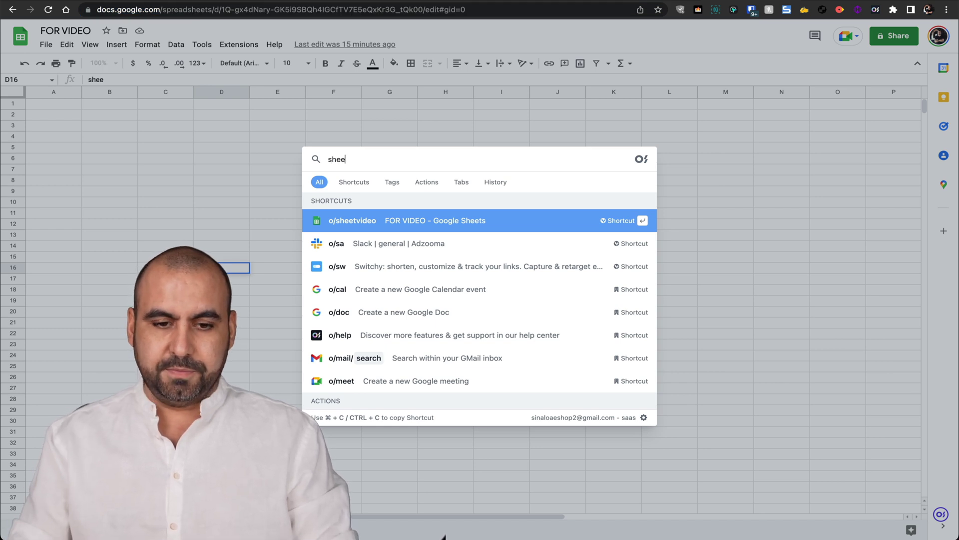
pyautogui.write('t')
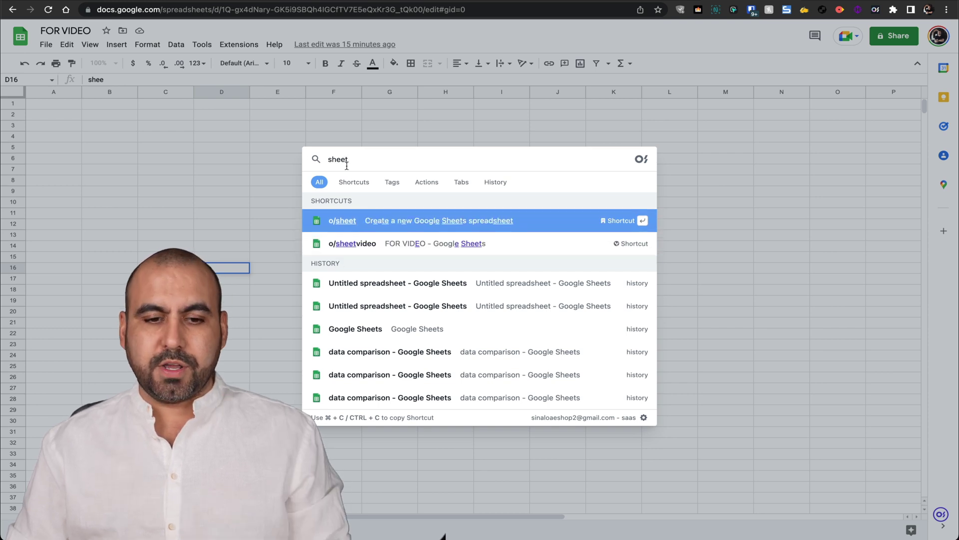
pyautogui.click(353, 182)
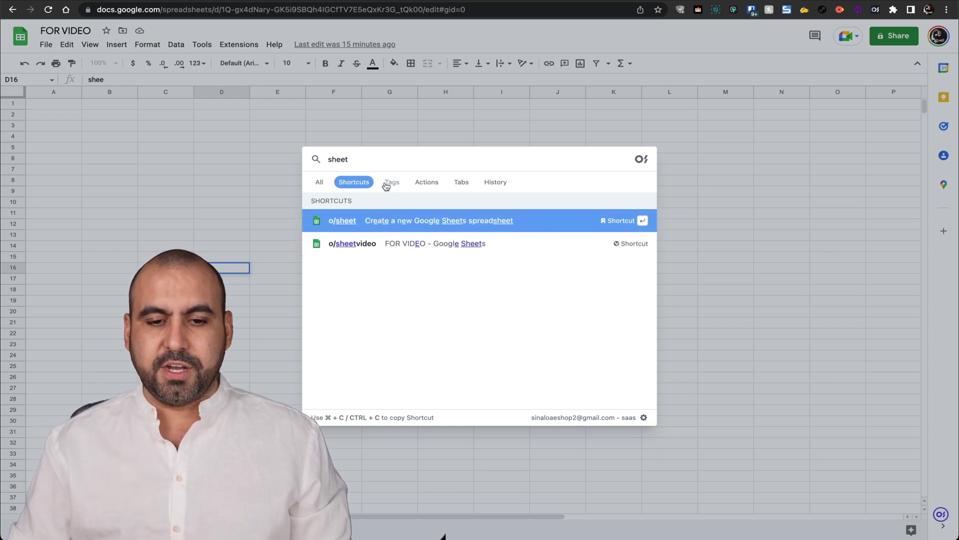
pyautogui.press('Tab')
pyautogui.press('Tab')
pyautogui.press('Tab')
pyautogui.press('Tab')
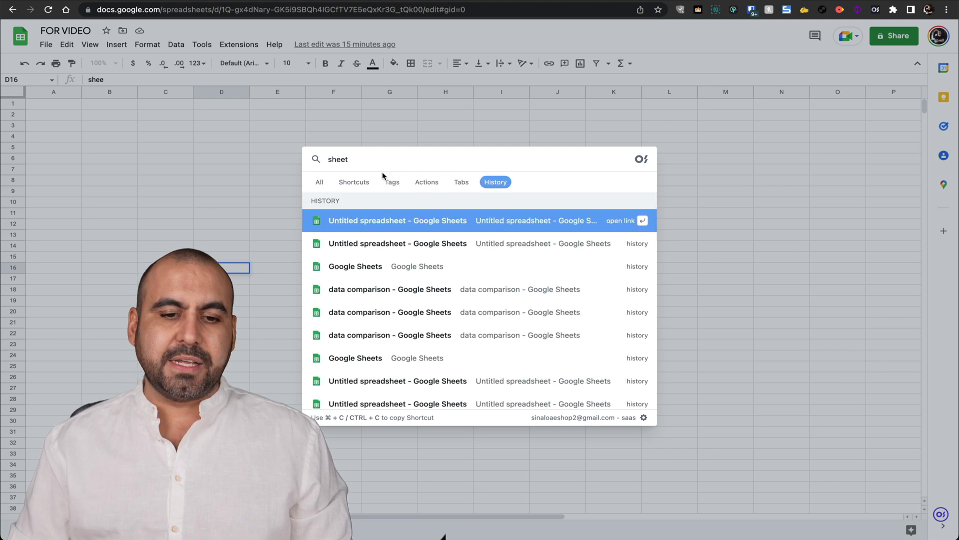
pyautogui.click(360, 181)
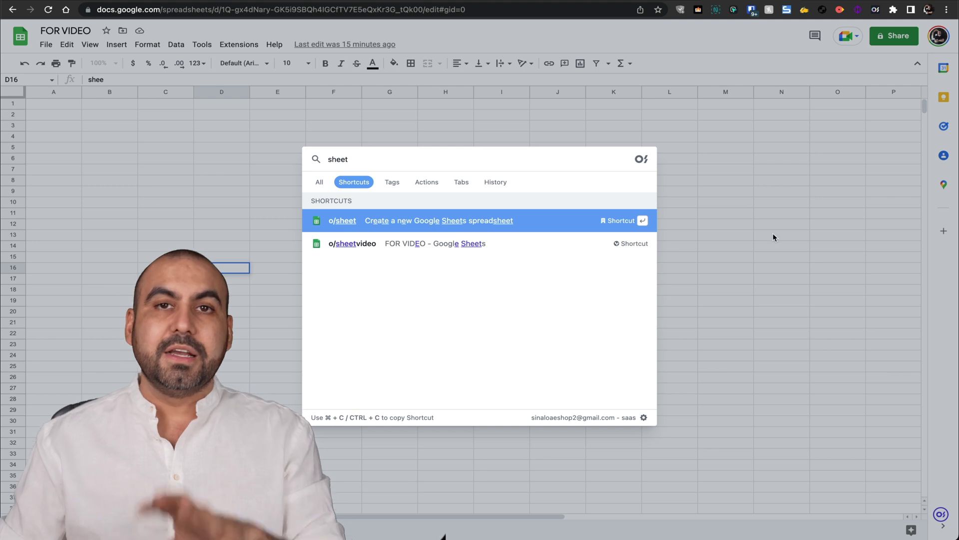
pyautogui.press('Escape')
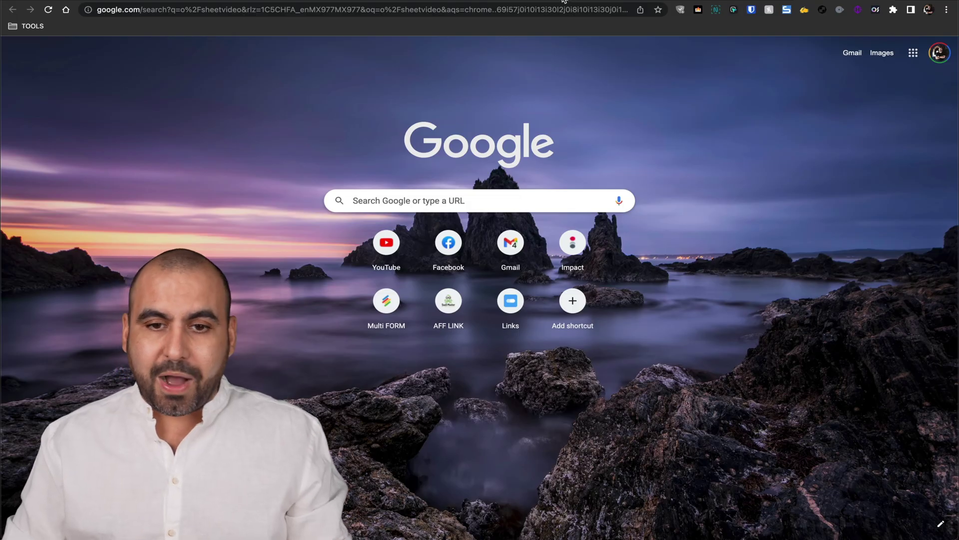
# Google 'facebook debugger' and open the Sharing Debugger - Facebook for Developers result
pyautogui.click(567, 10)
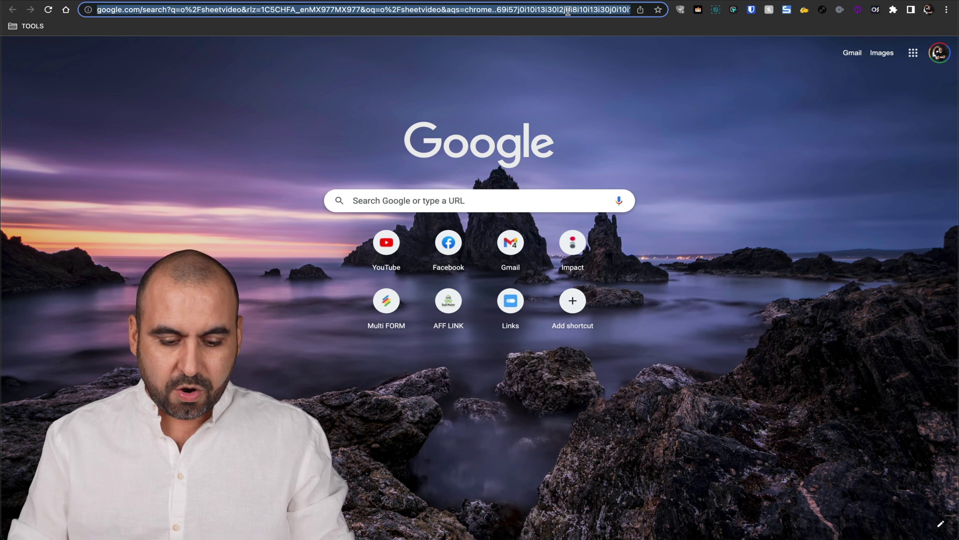
pyautogui.write('facebook')
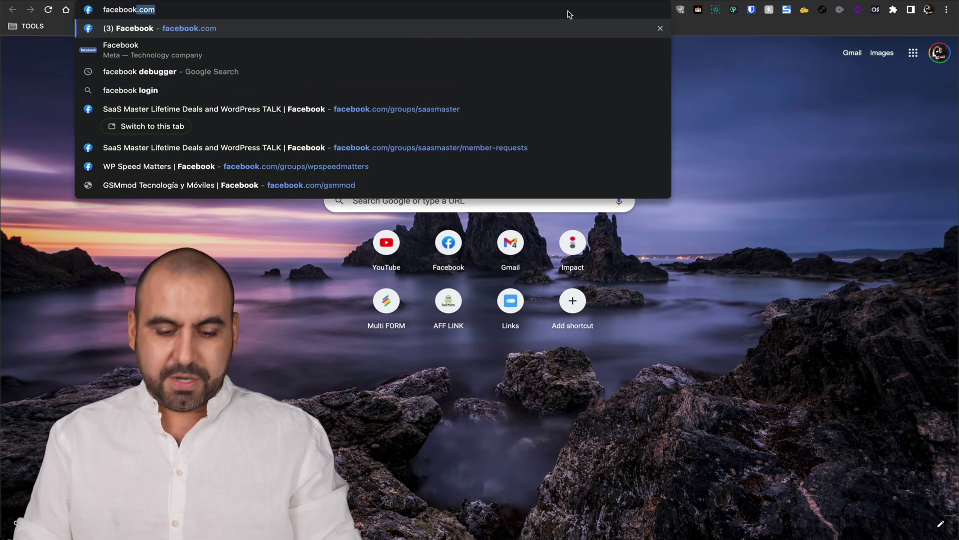
pyautogui.write(' debugger')
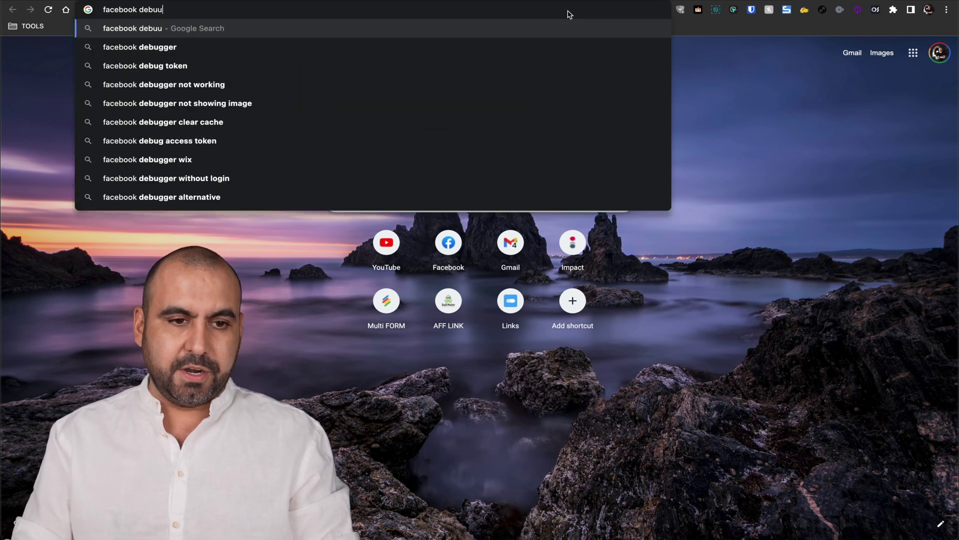
pyautogui.press('Return')
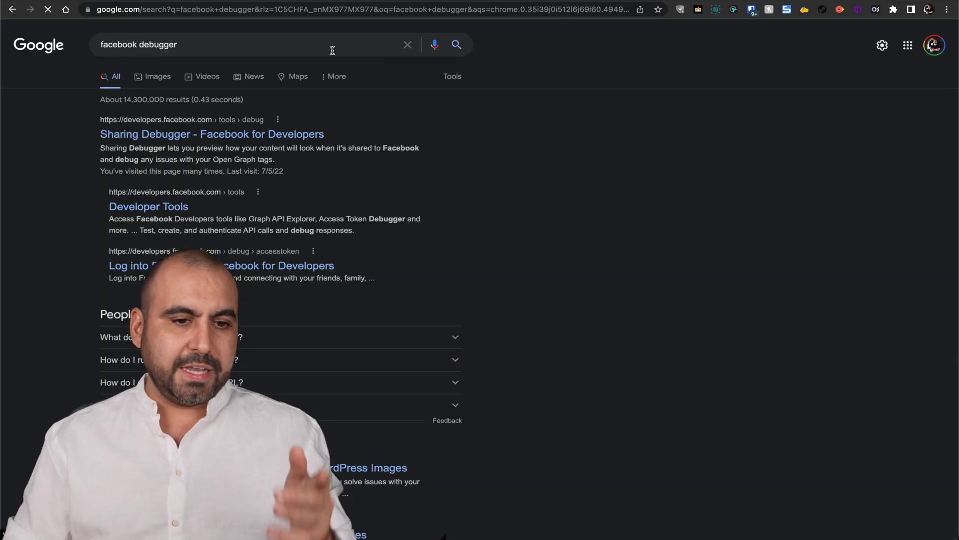
pyautogui.click(238, 135)
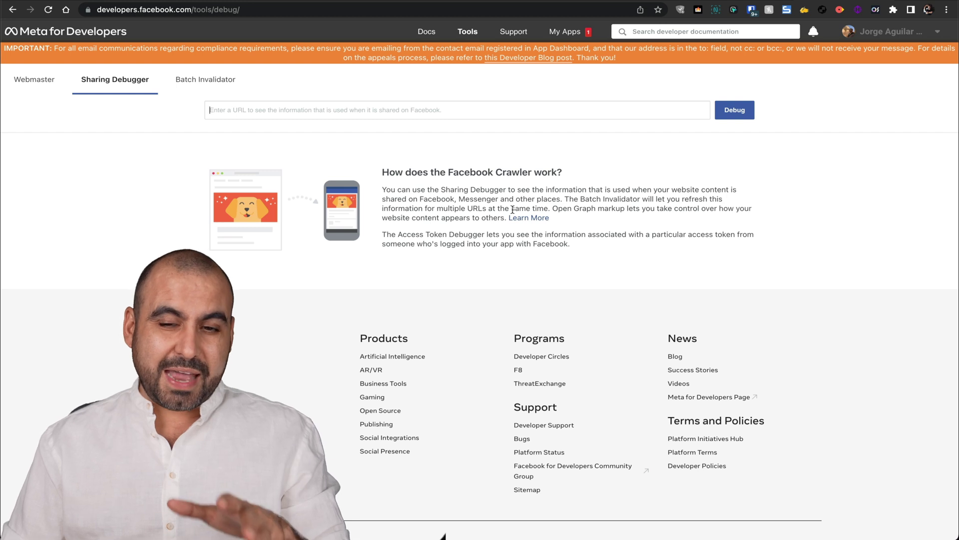
# Save the Sharing Debugger page as shortcut o/fbdebug and return to the OSlash dashboard tab
pyautogui.click(875, 9)
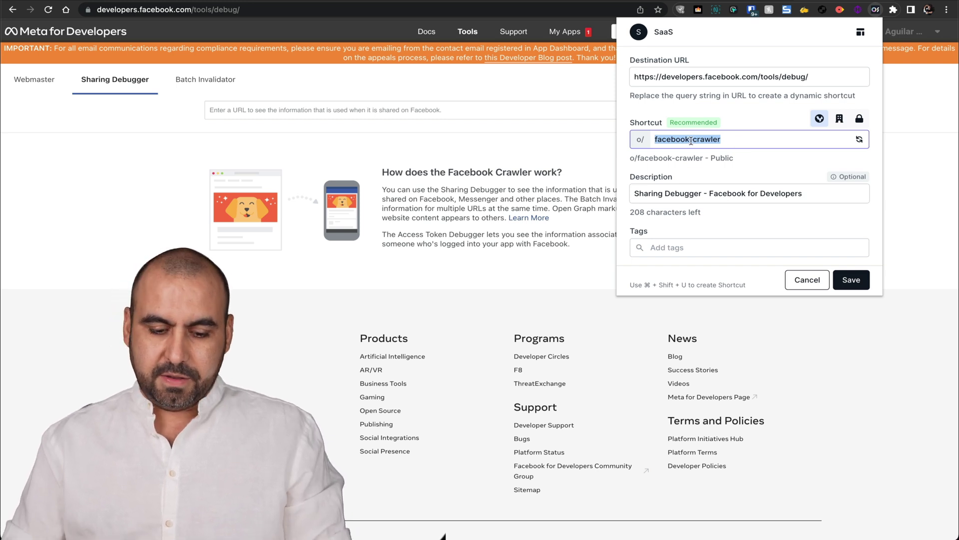
pyautogui.write('fbdebug')
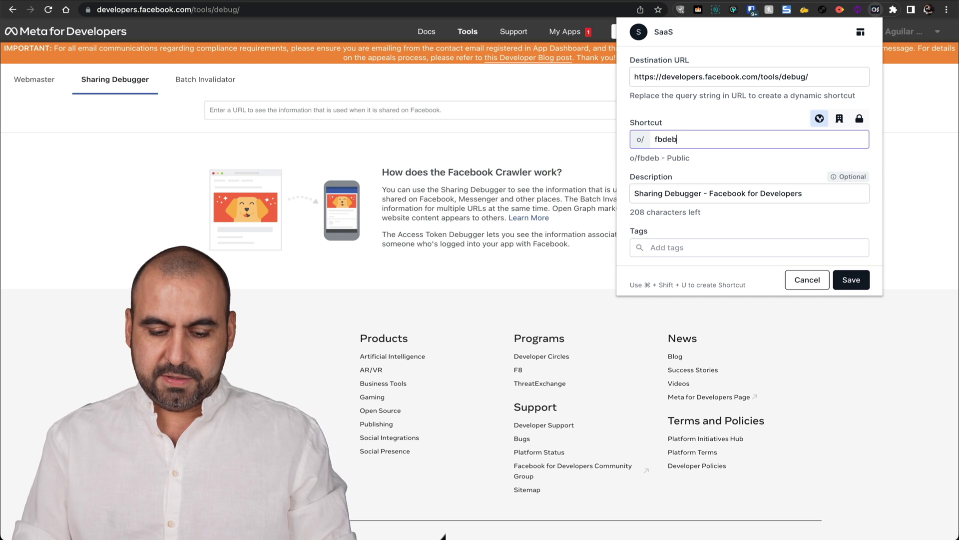
pyautogui.click(856, 283)
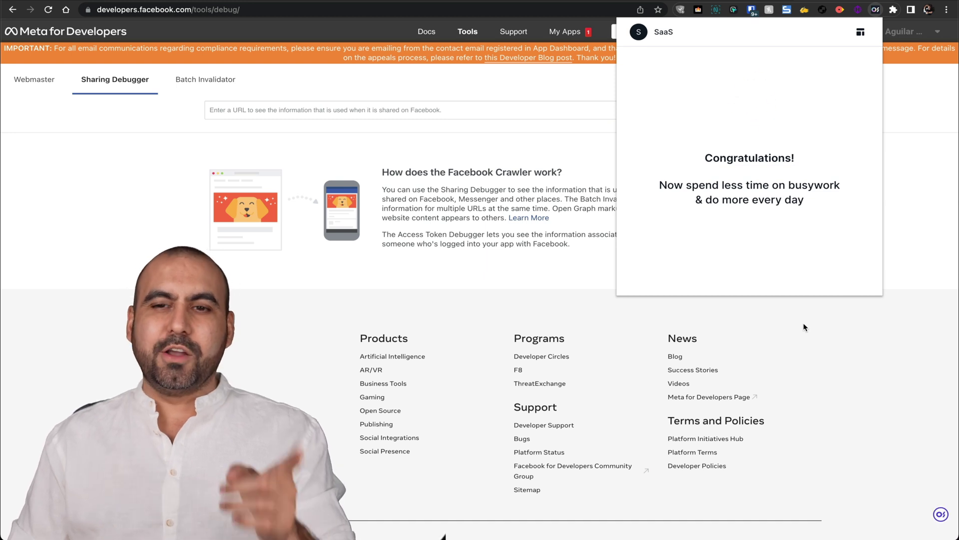
pyautogui.click(833, 349)
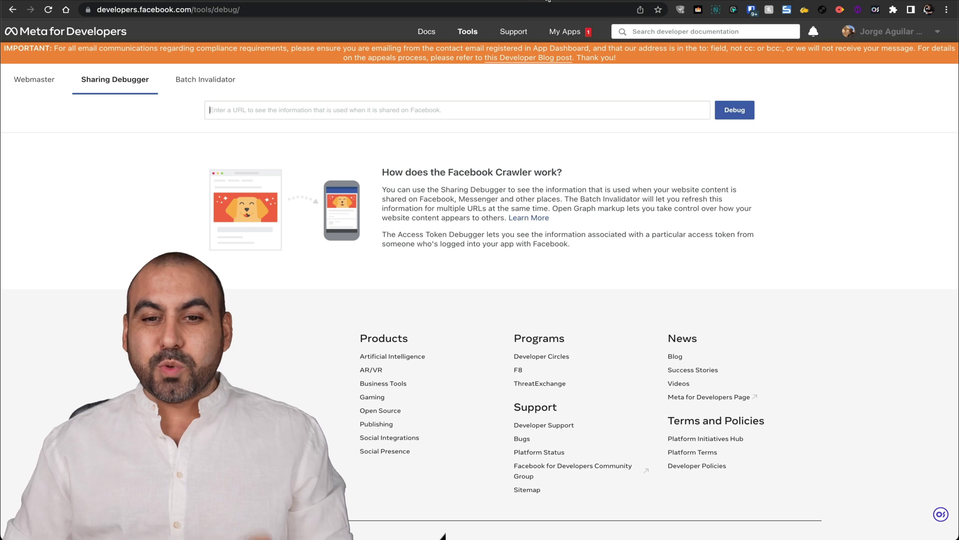
pyautogui.hotkey('ctrl', 'Tab')
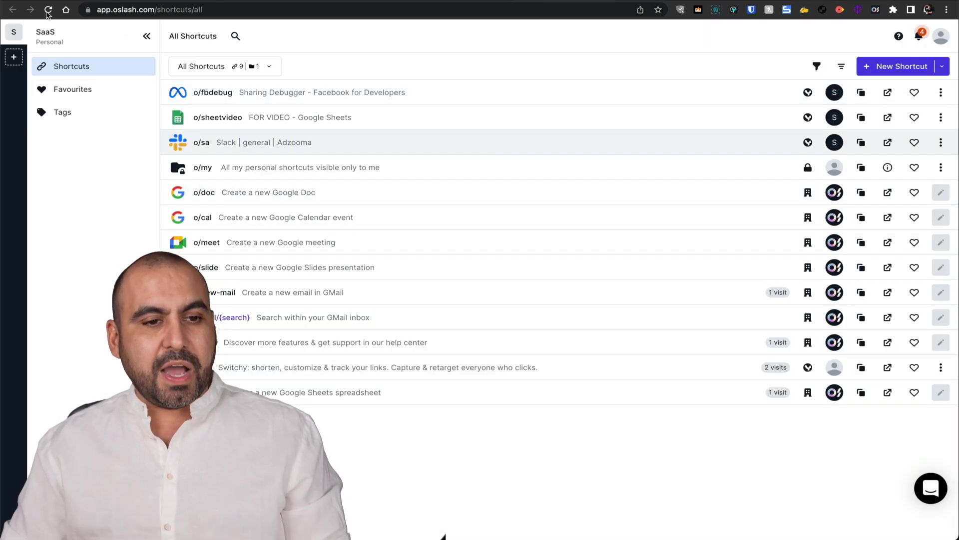
# Reload All Shortcuts to show all 12, including o/fbdebug, o/sheetvideo and o/sa, then open a fresh tab
pyautogui.click(48, 11)
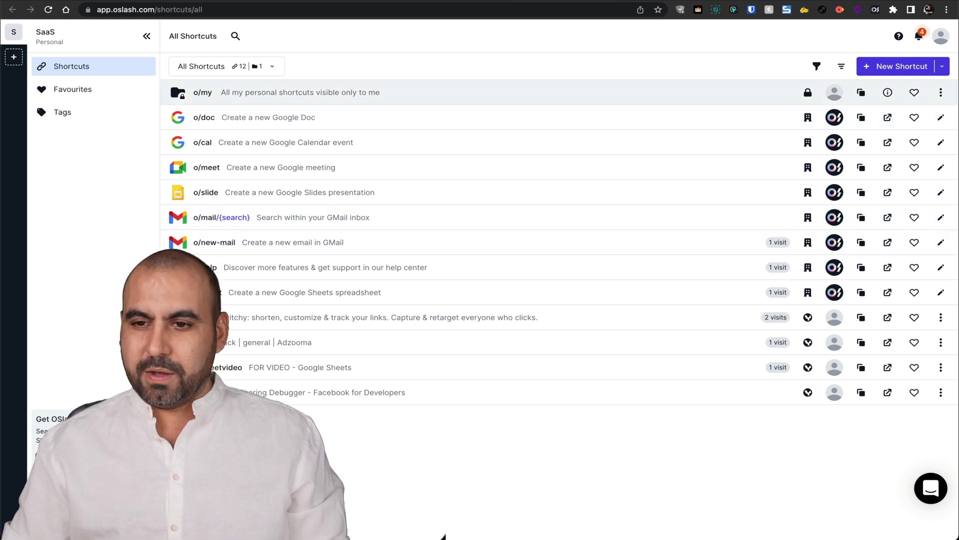
pyautogui.hotkey('ctrl', 't')
# Open Gmail compose through the o/new-mail suggestion for 'o/new' and place the cursor in the message body
pyautogui.write('o/new-mail')
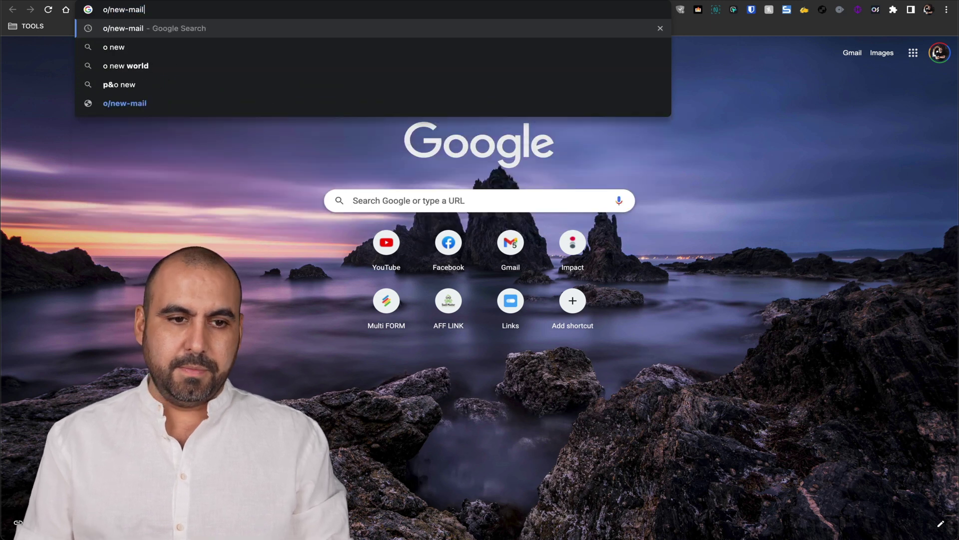
pyautogui.press('Return')
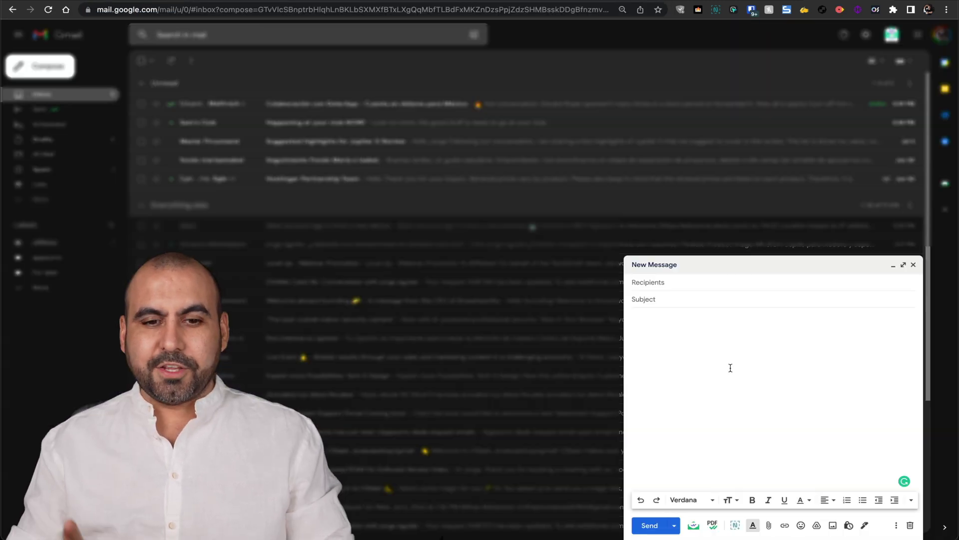
pyautogui.click(731, 368)
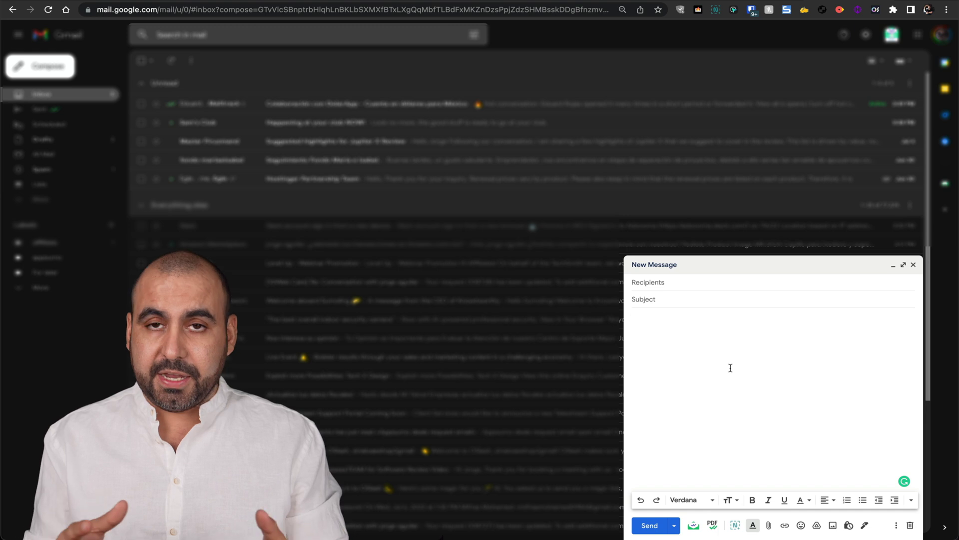
# Type o/sh in the message body and insert the o/sheetvideo link pointing to saasm.oslash.com
pyautogui.write('o/sh')
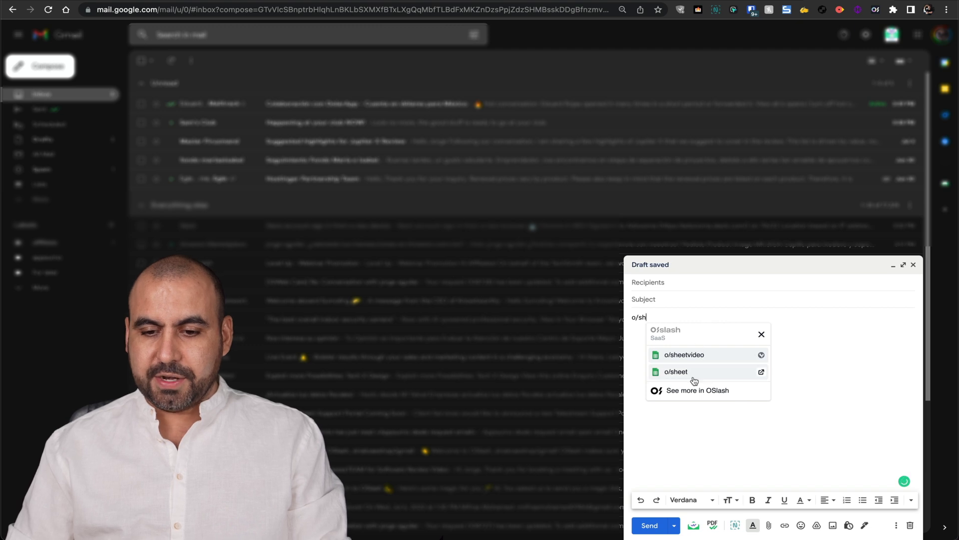
pyautogui.click(691, 358)
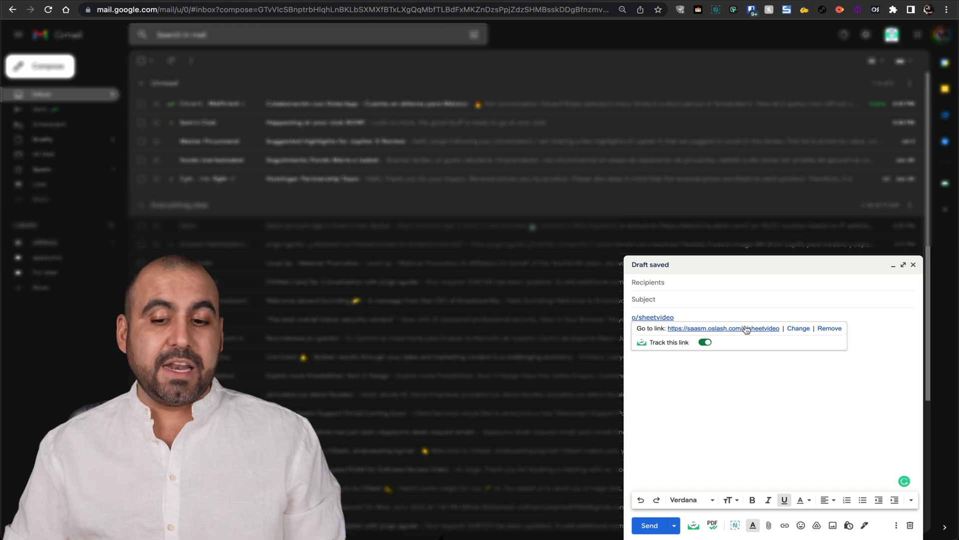
pyautogui.click(766, 418)
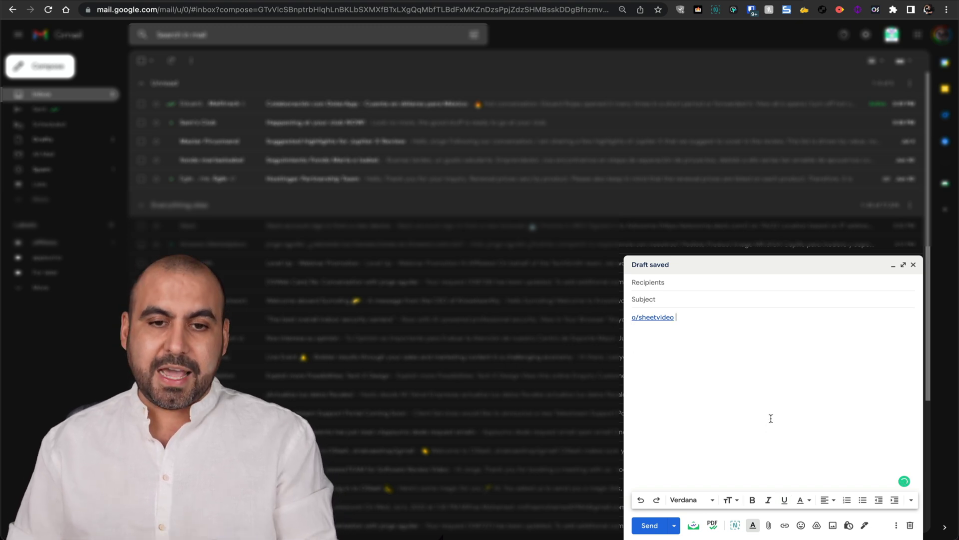